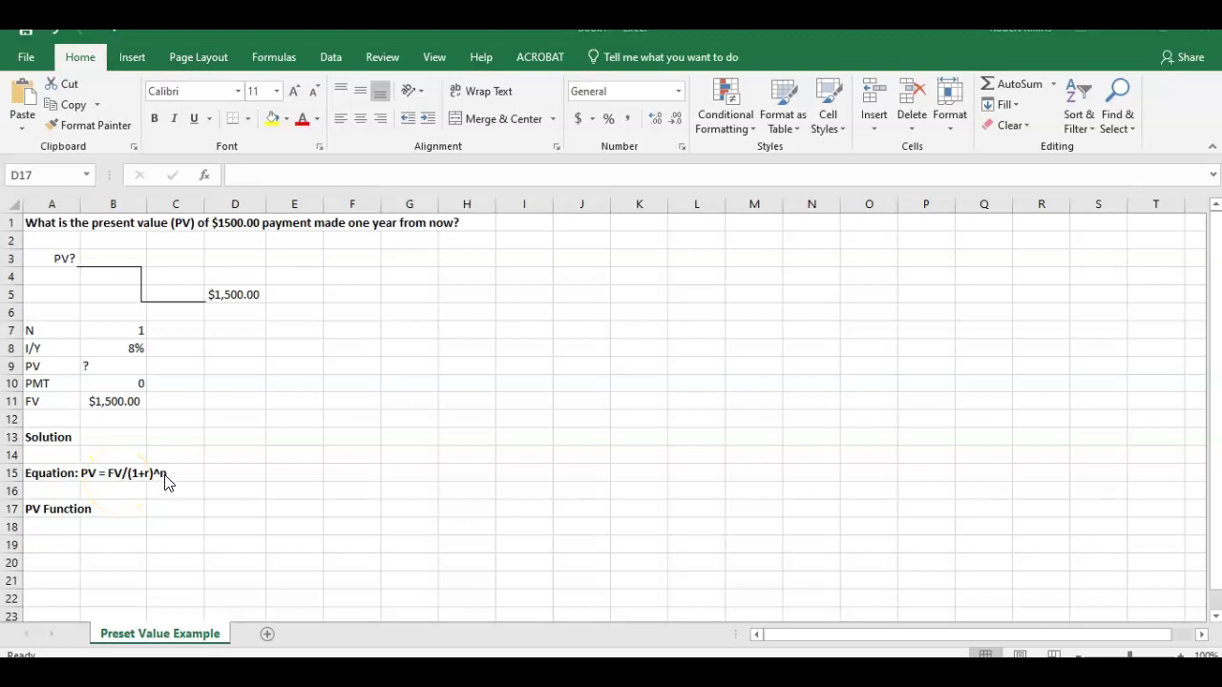
- Label cell A16, under the equation heading, as PV
{"action": "left_click", "coordinate": [69, 492]}
{"action": "left_click", "coordinate": [71, 493]}
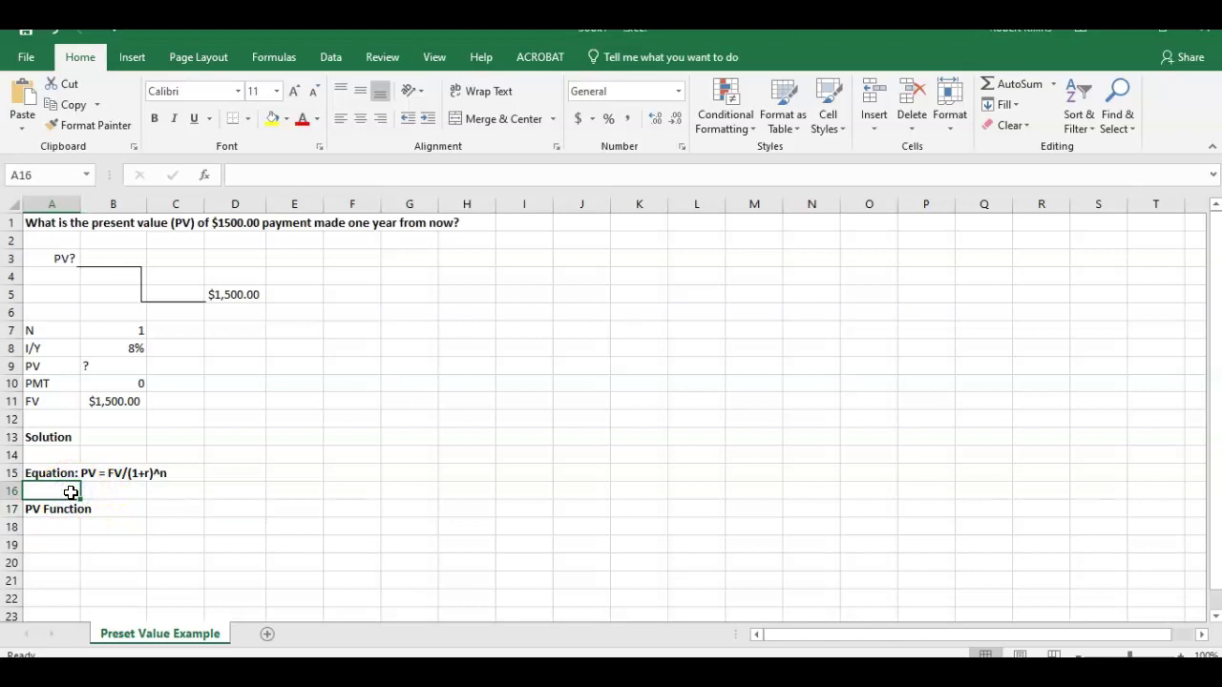
{"action": "type", "text": "PV Function"}
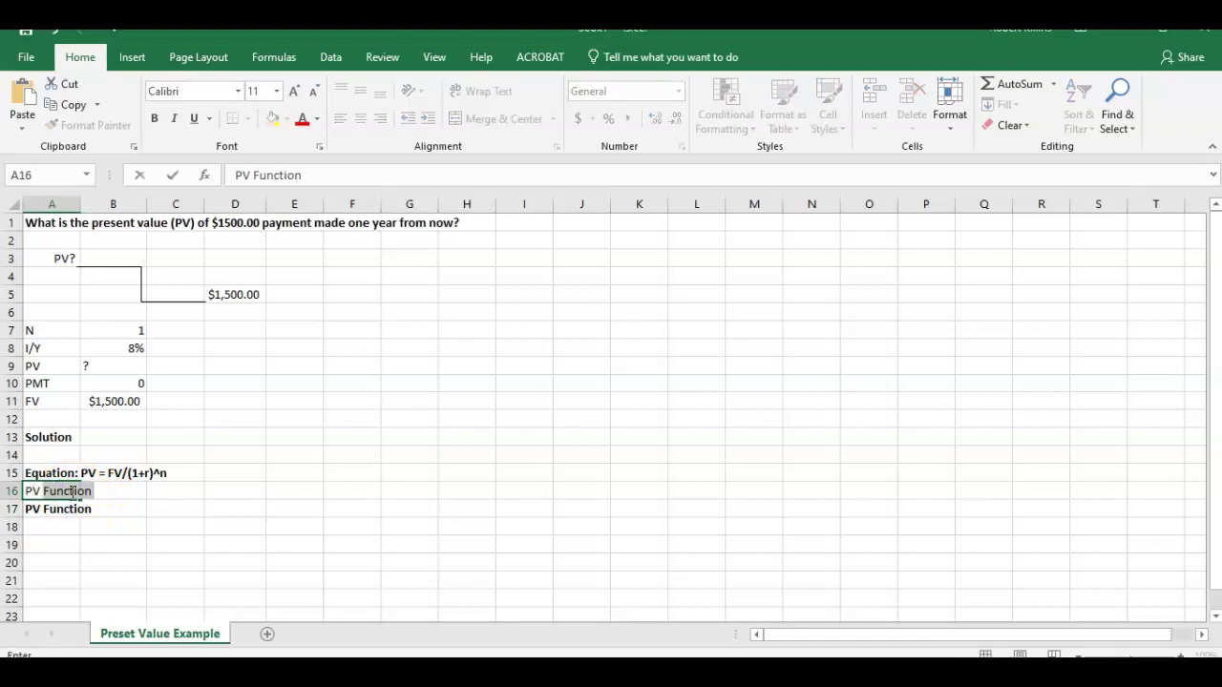
{"action": "left_click", "coordinate": [80, 492]}
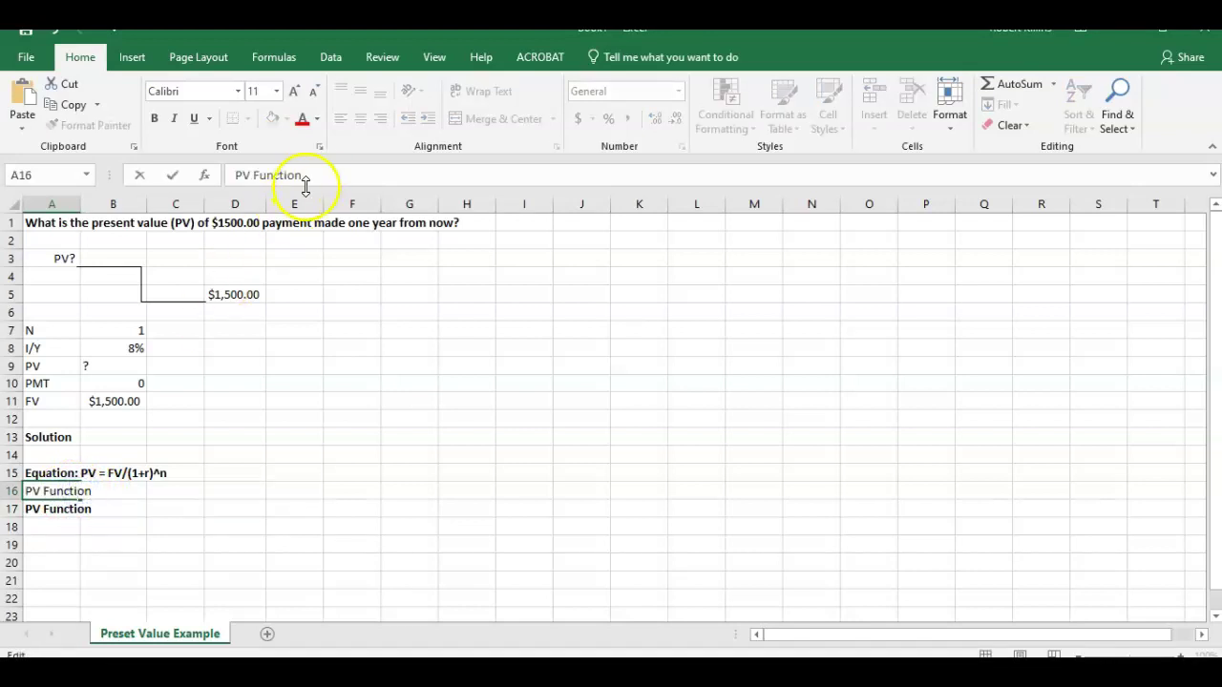
{"action": "left_click_drag", "start_coordinate": [306, 176], "coordinate": [263, 177]}
{"action": "key", "text": "BackSpace"}
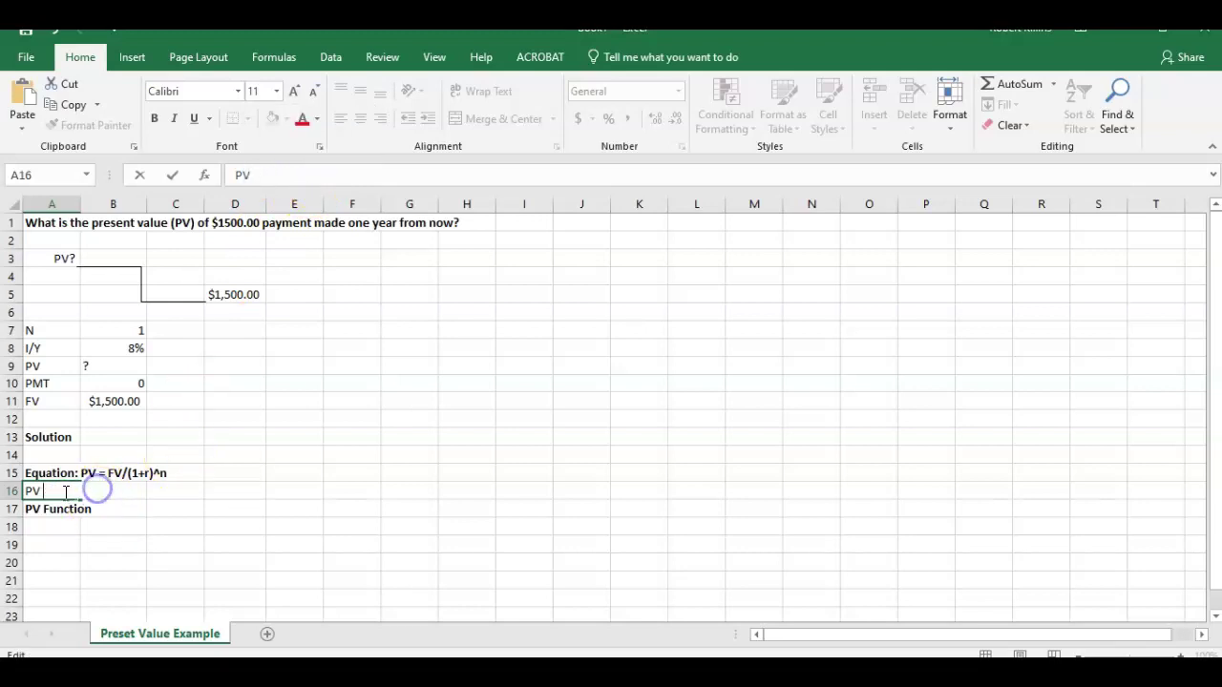
{"action": "key", "text": "Return"}
- Calculate the present value in B16 with the formula =B11/(1+B8)^B7
{"action": "left_click", "coordinate": [94, 491]}
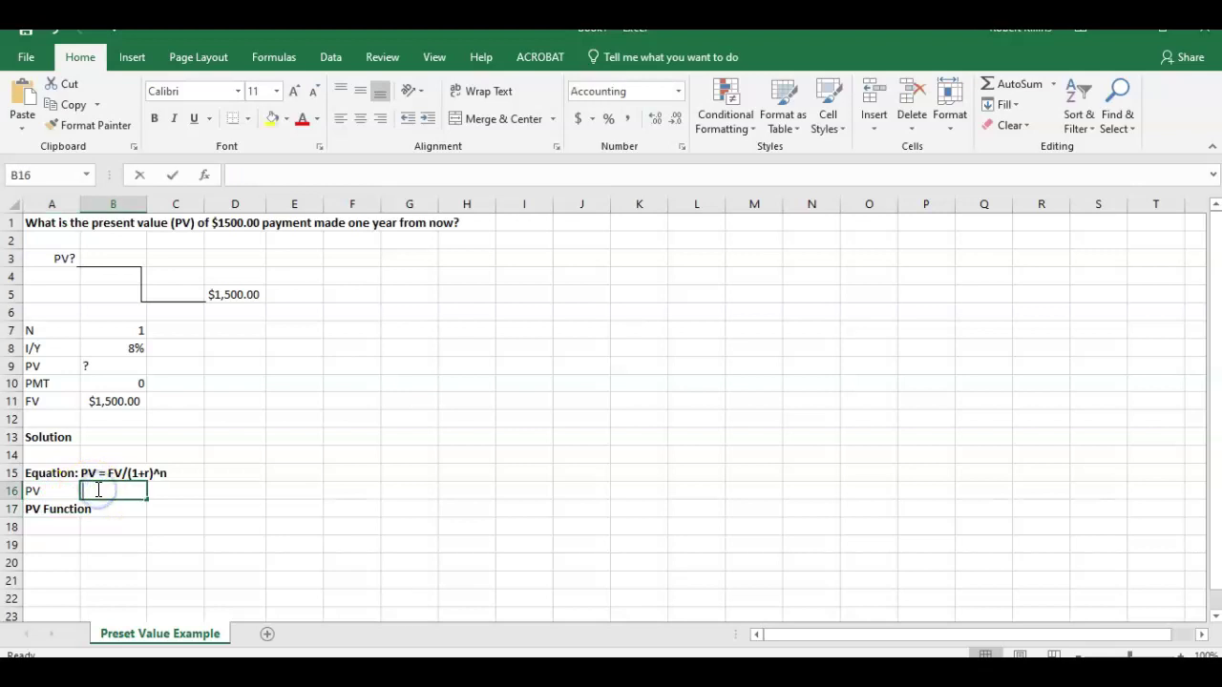
{"action": "type", "text": "="}
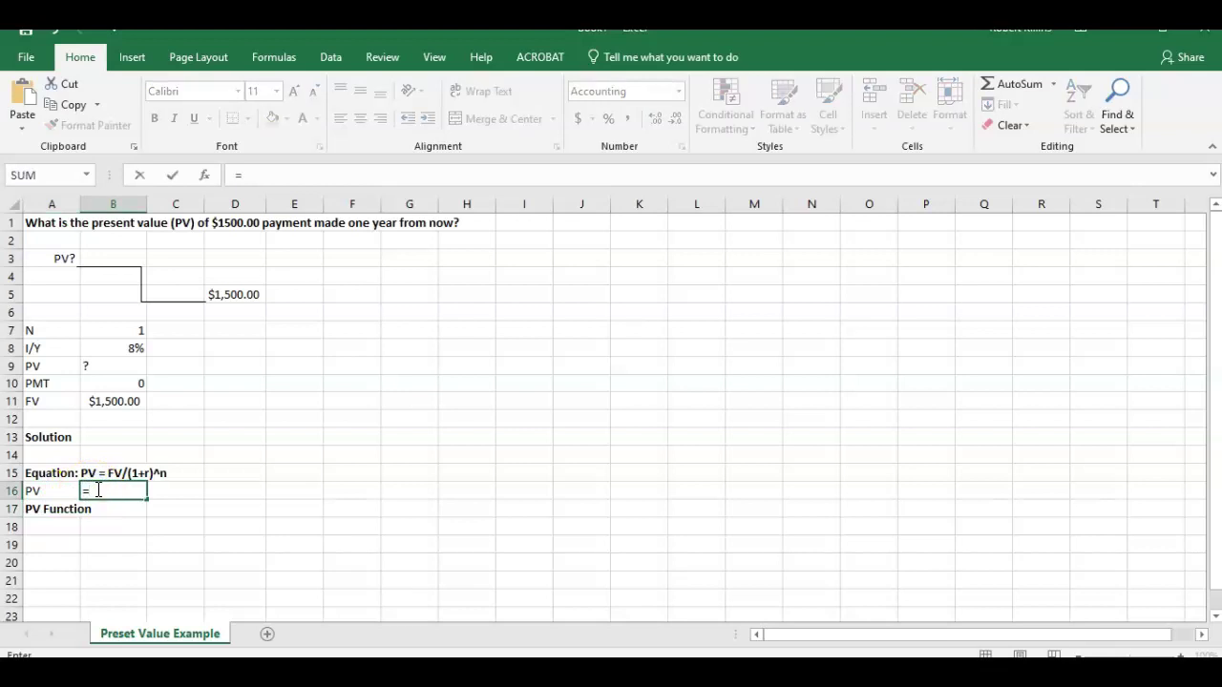
{"action": "left_click", "coordinate": [118, 401]}
{"action": "type", "text": "/"}
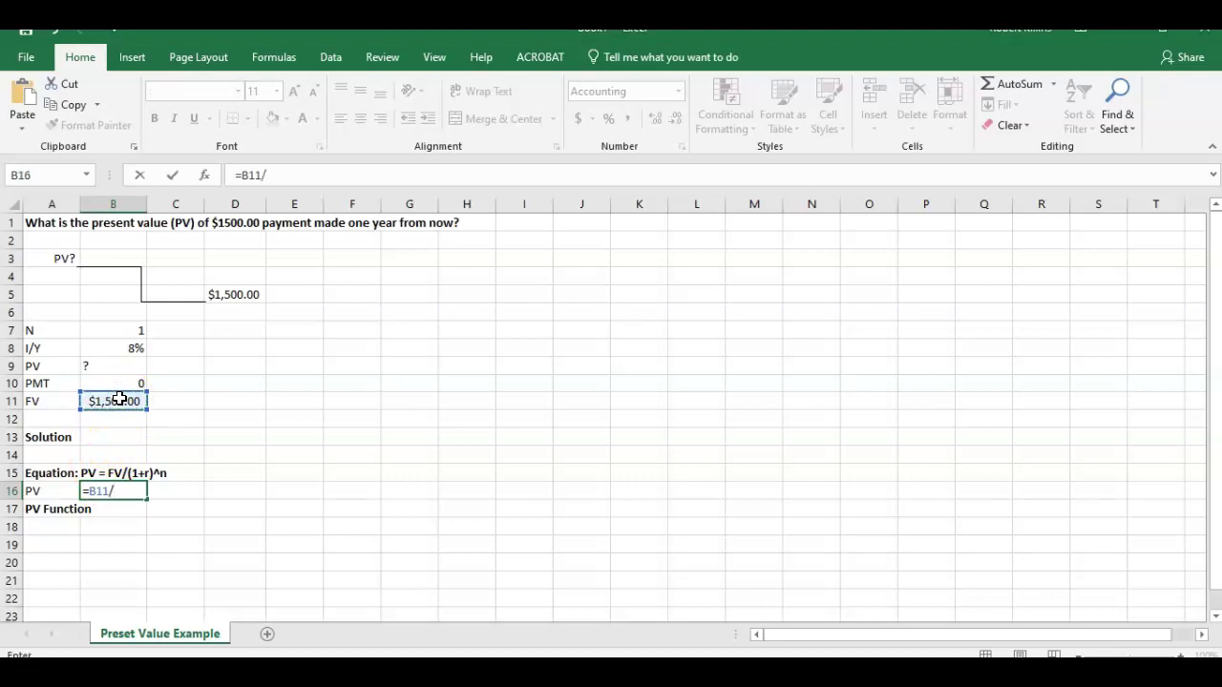
{"action": "type", "text": "(1+"}
{"action": "left_click", "coordinate": [132, 352]}
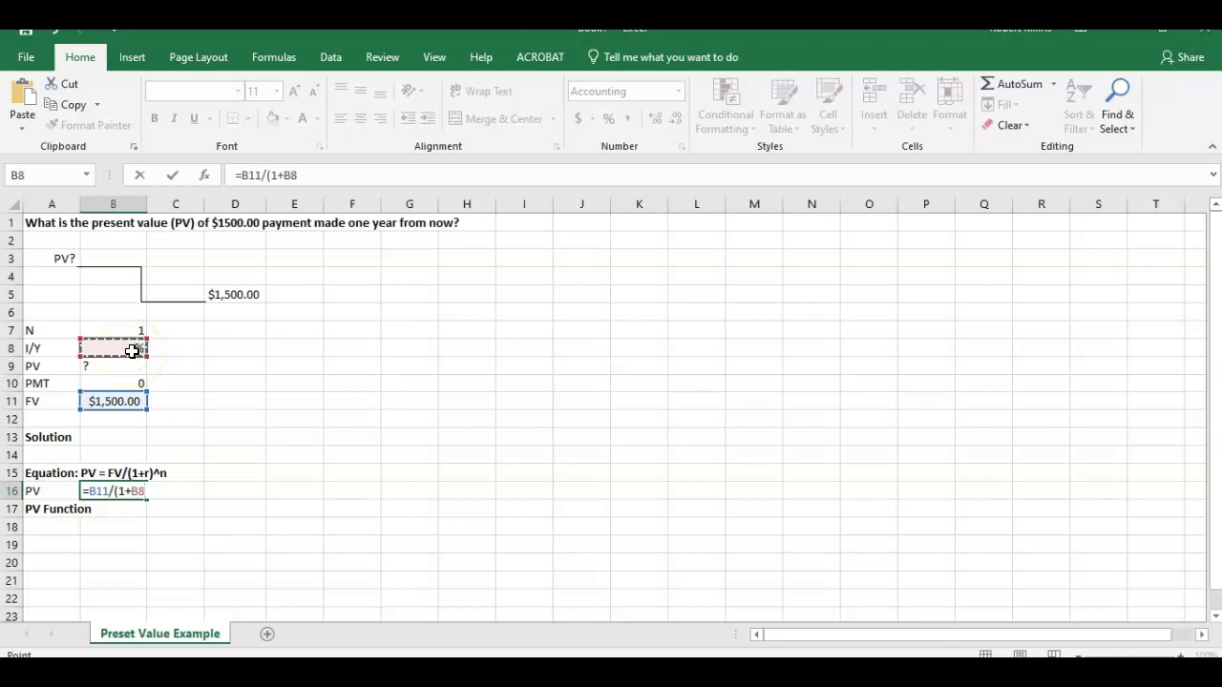
{"action": "type", "text": ")^"}
{"action": "left_click", "coordinate": [125, 330]}
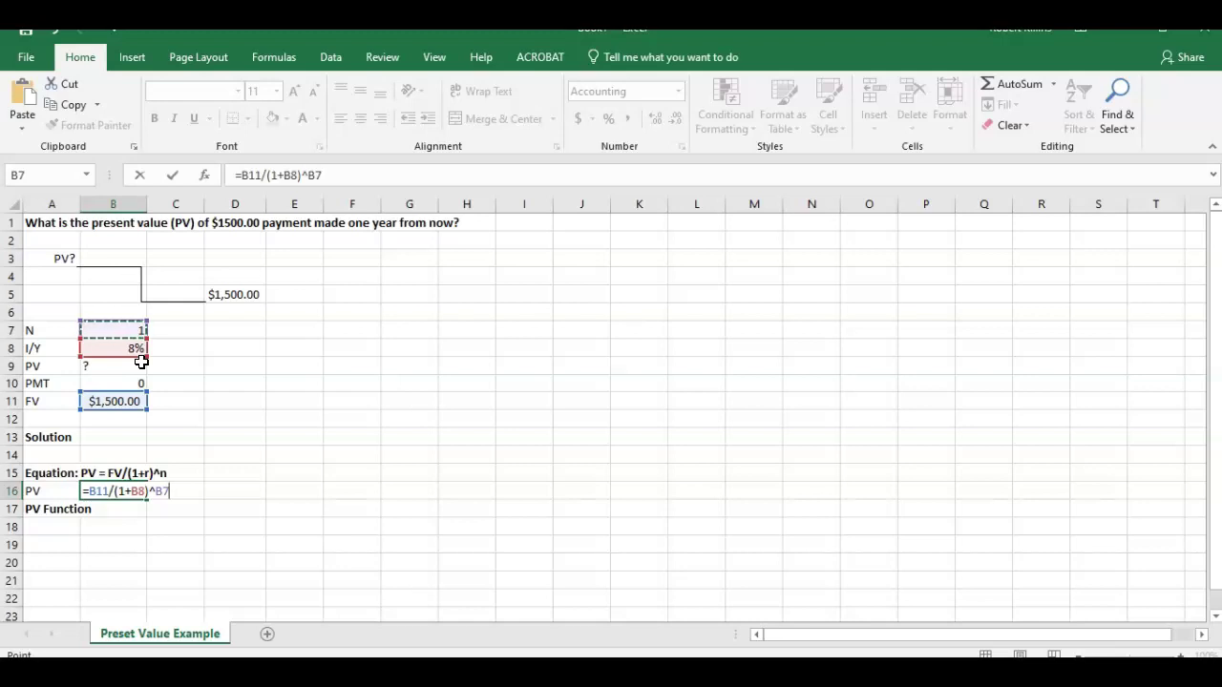
{"action": "key", "text": "Return"}
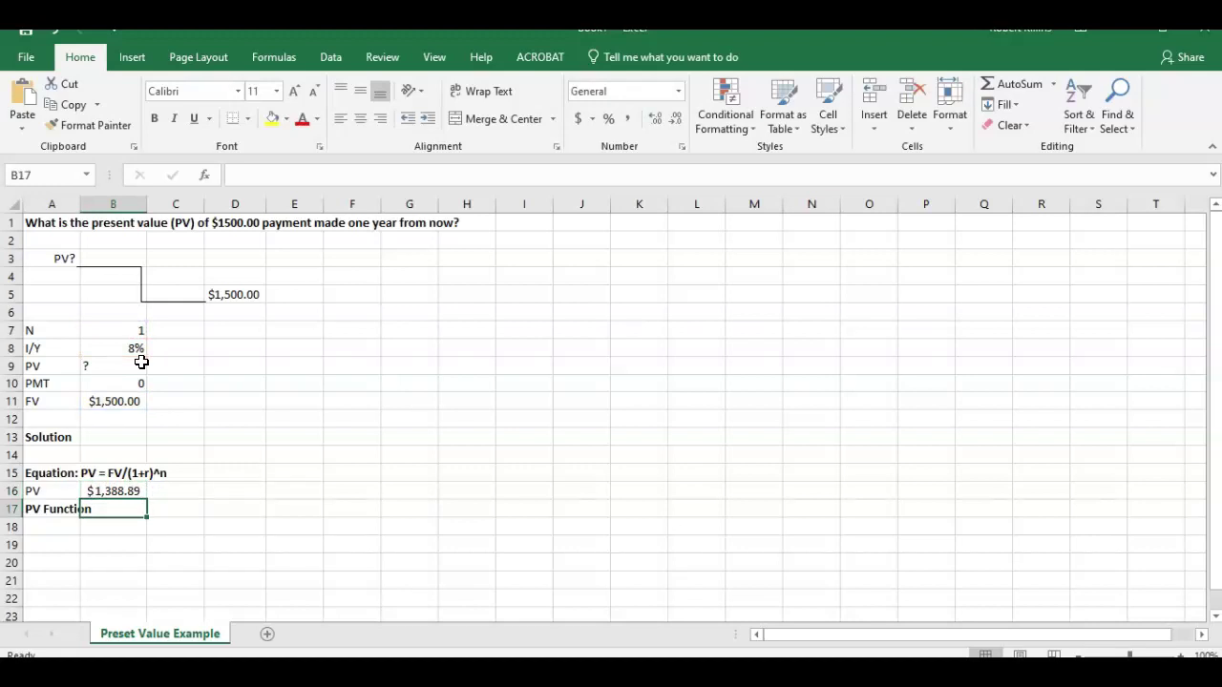
- Label cell A18 as PV and enter =PV(B8,B7,,B11,0) in B18, leaving the payment argument blank
{"action": "left_click", "coordinate": [76, 528]}
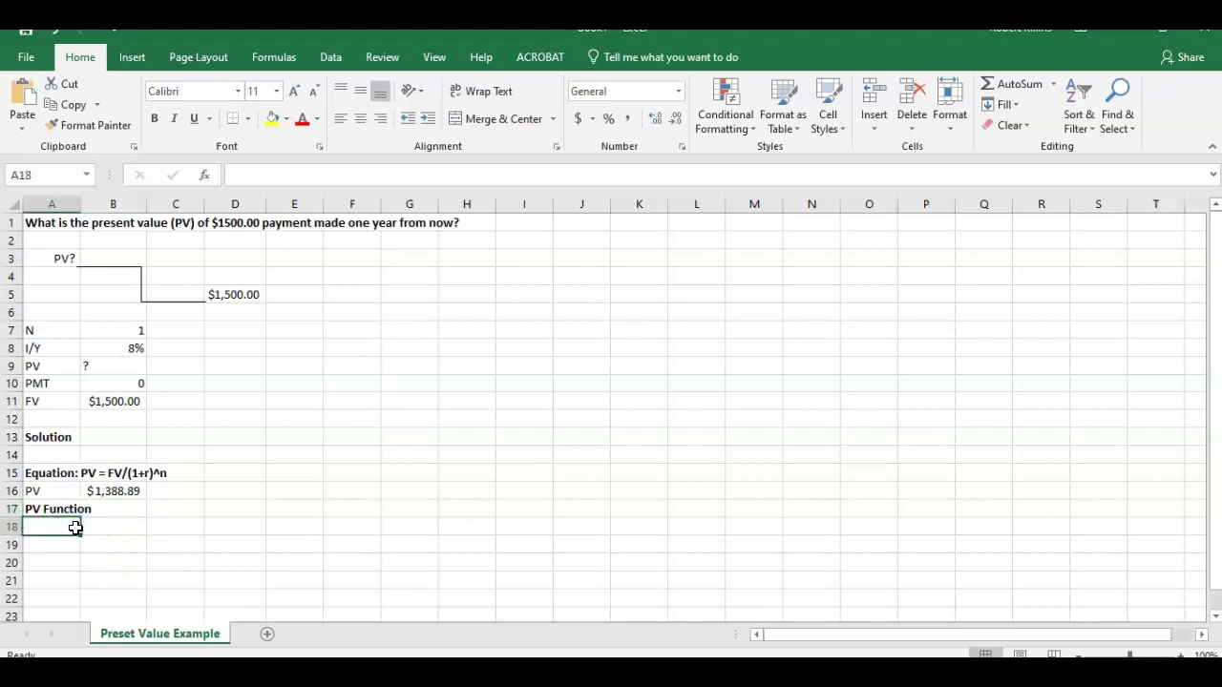
{"action": "type", "text": "PV"}
{"action": "left_click", "coordinate": [109, 525]}
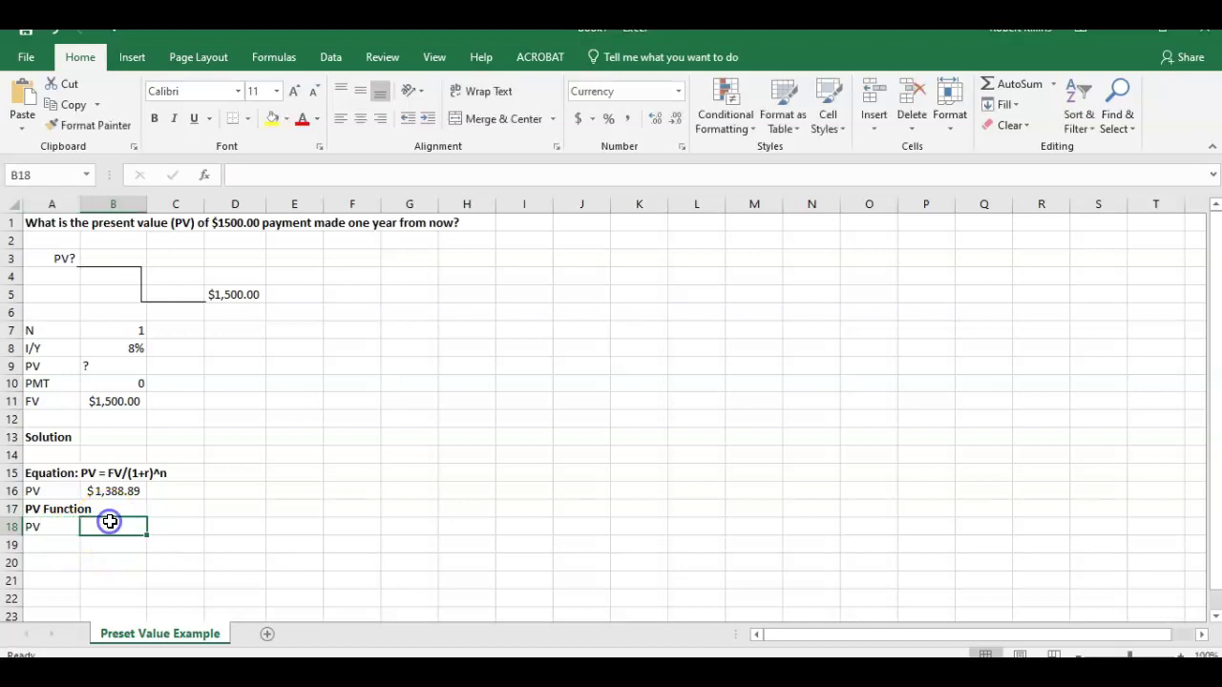
{"action": "type", "text": "="}
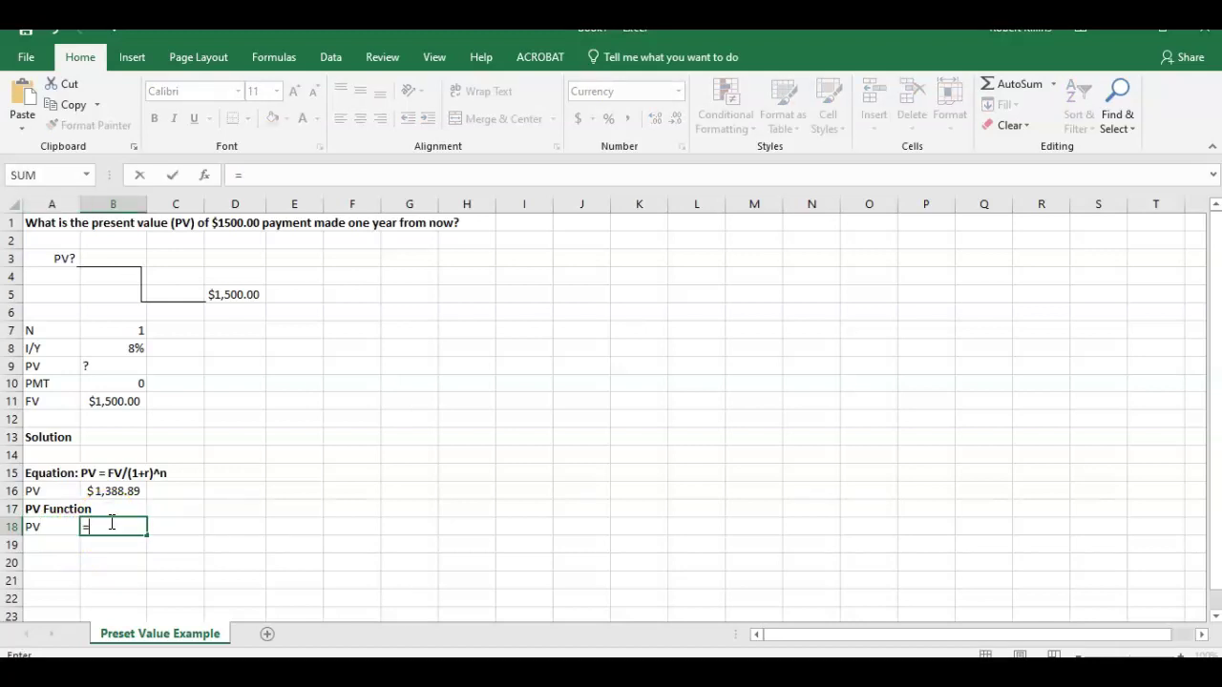
{"action": "type", "text": "pv"}
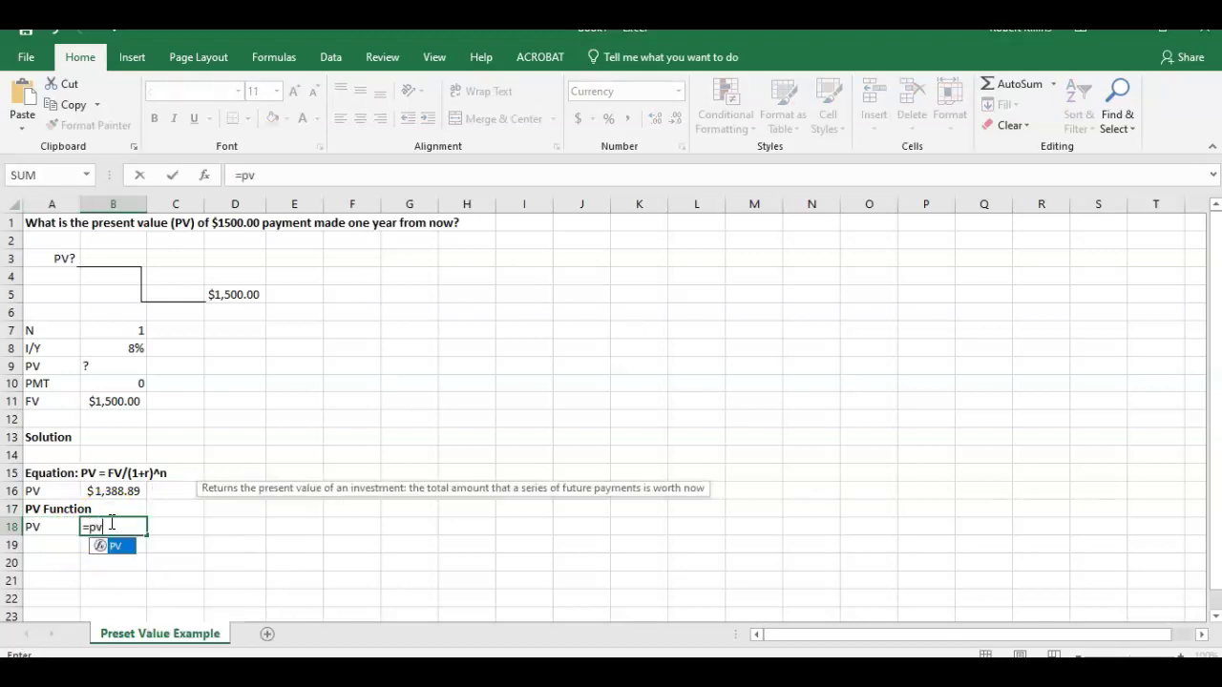
{"action": "type", "text": "("}
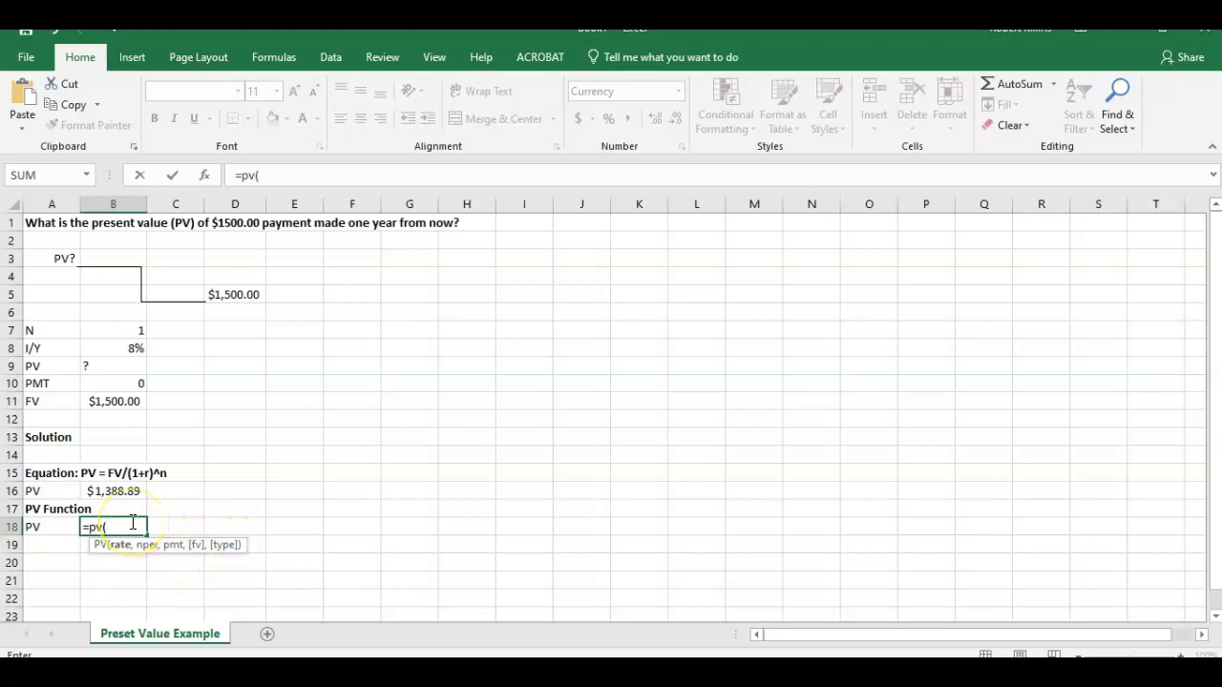
{"action": "left_click", "coordinate": [131, 348]}
{"action": "type", "text": ","}
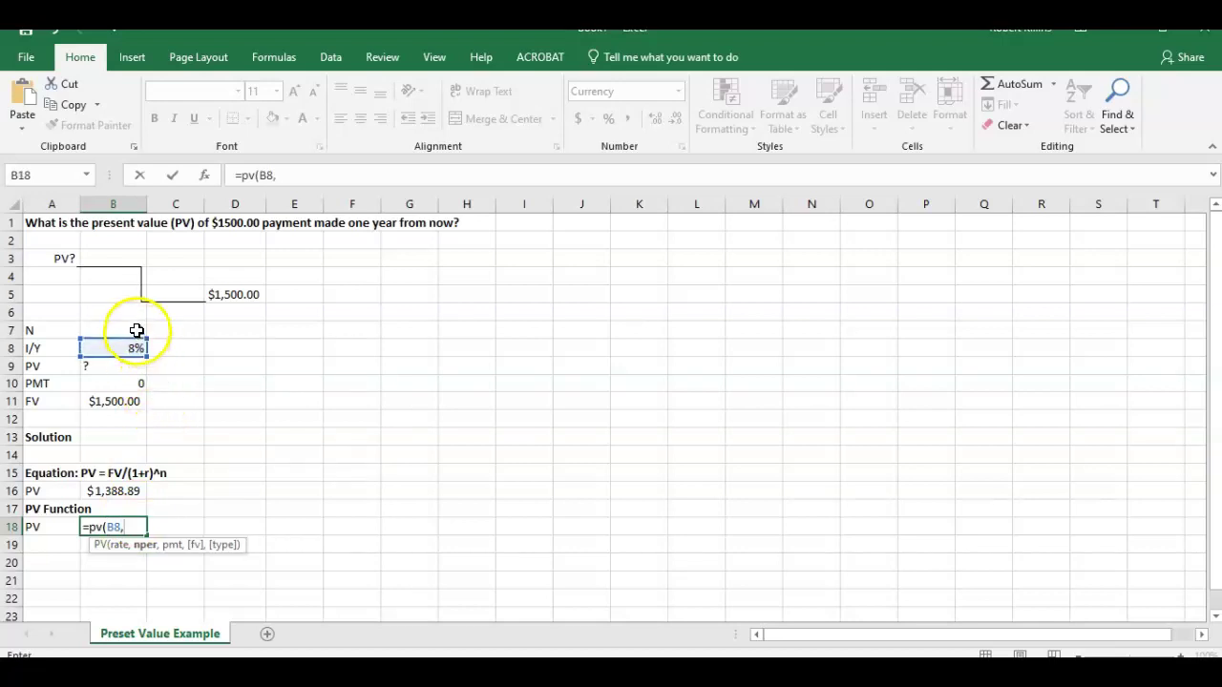
{"action": "left_click", "coordinate": [137, 330]}
{"action": "type", "text": ","}
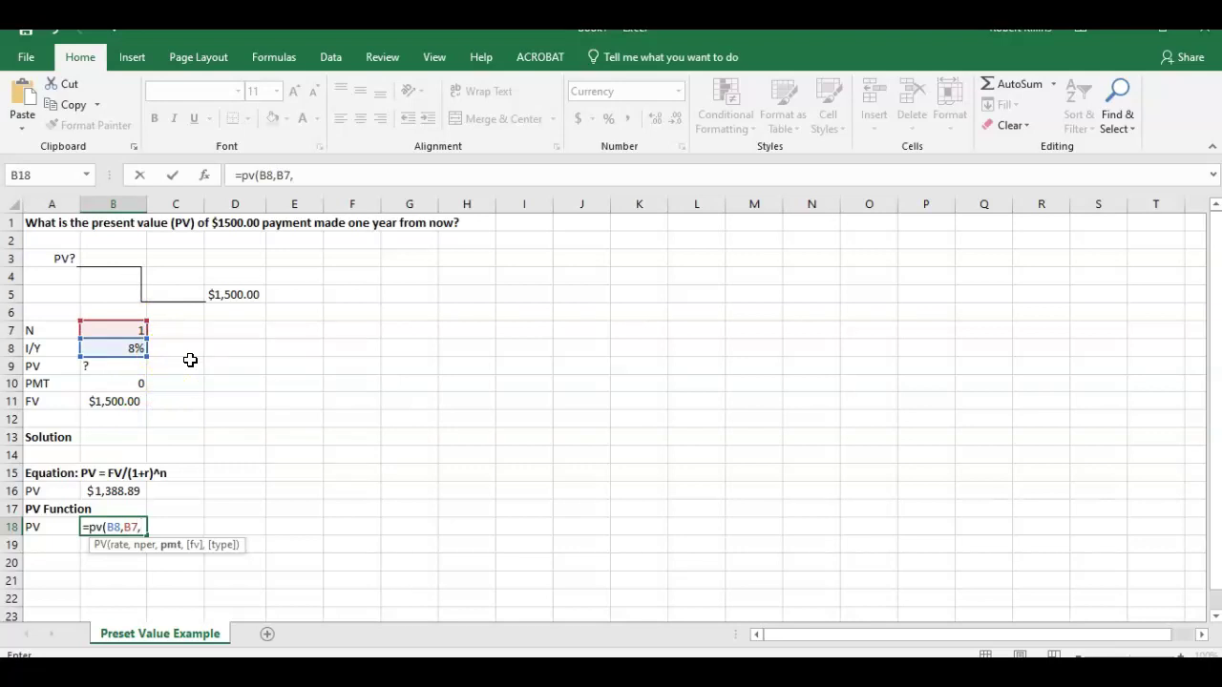
{"action": "type", "text": ","}
{"action": "left_click", "coordinate": [127, 401]}
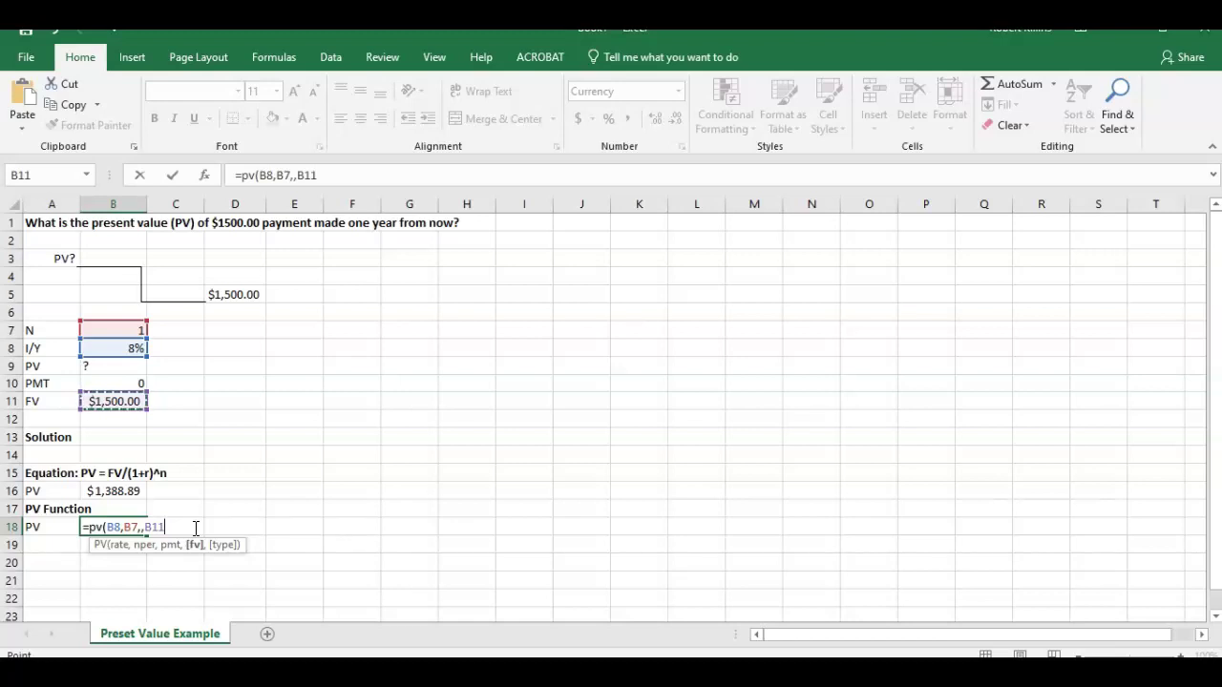
{"action": "type", "text": ",0"}
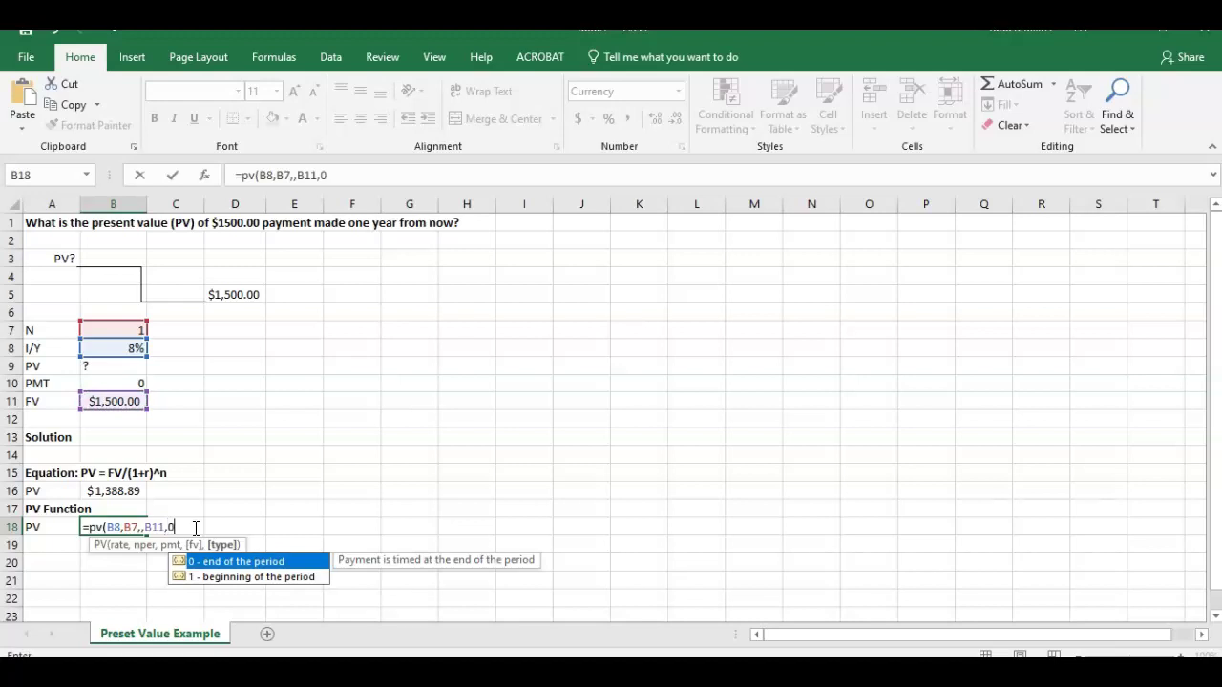
{"action": "type", "text": ")"}
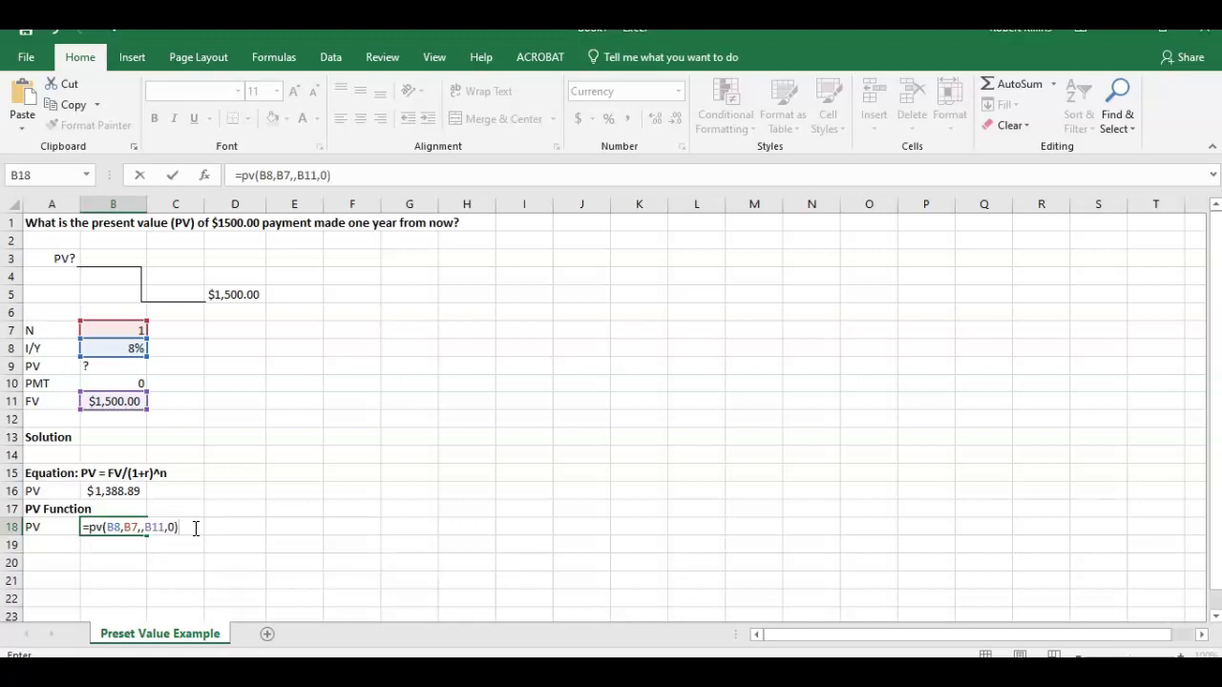
{"action": "key", "text": "Return"}
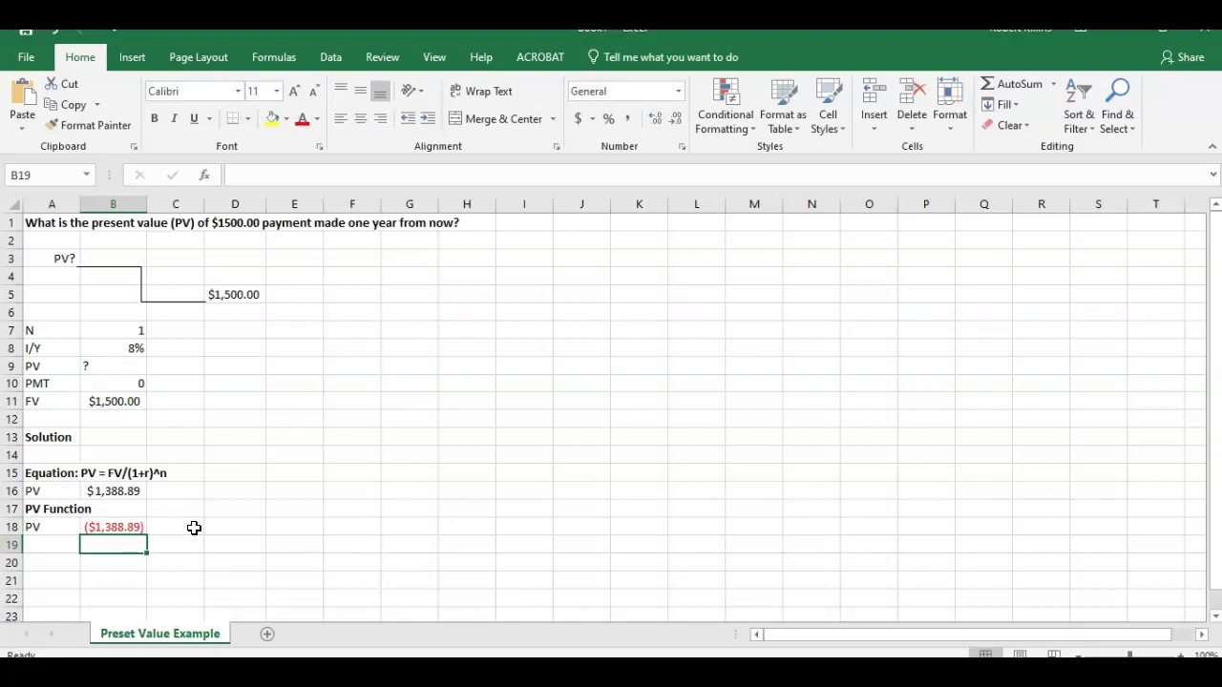
{"action": "left_click", "coordinate": [120, 544]}
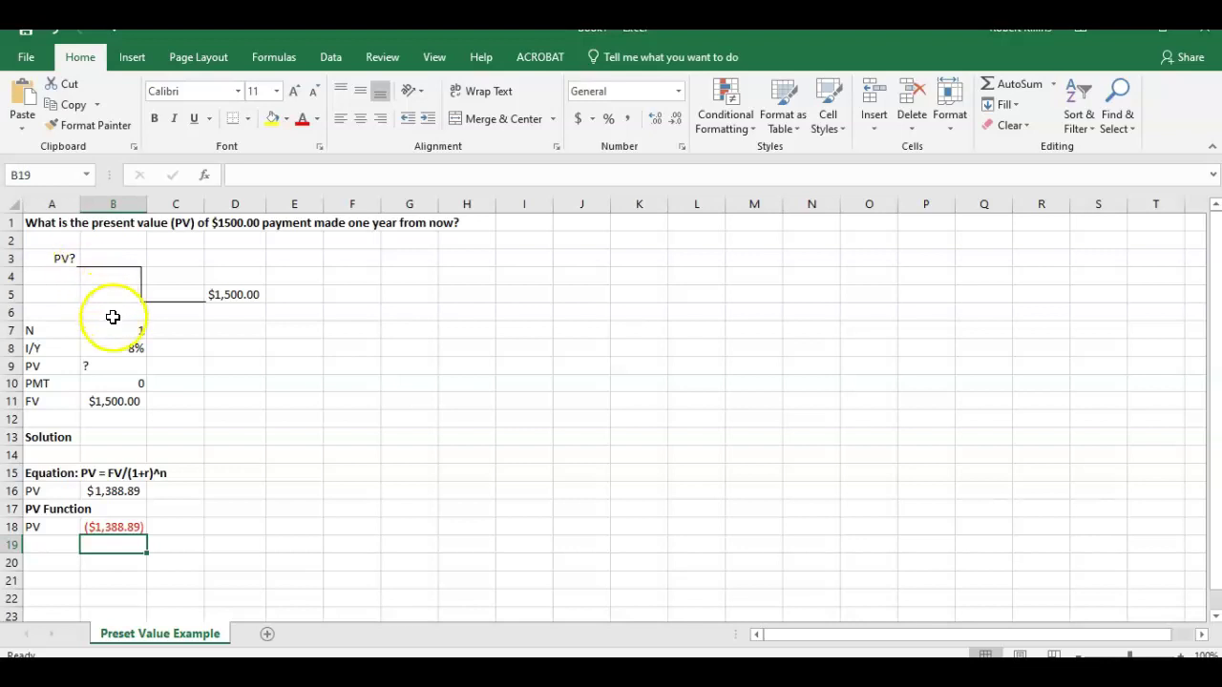
{"action": "left_click", "coordinate": [135, 351]}
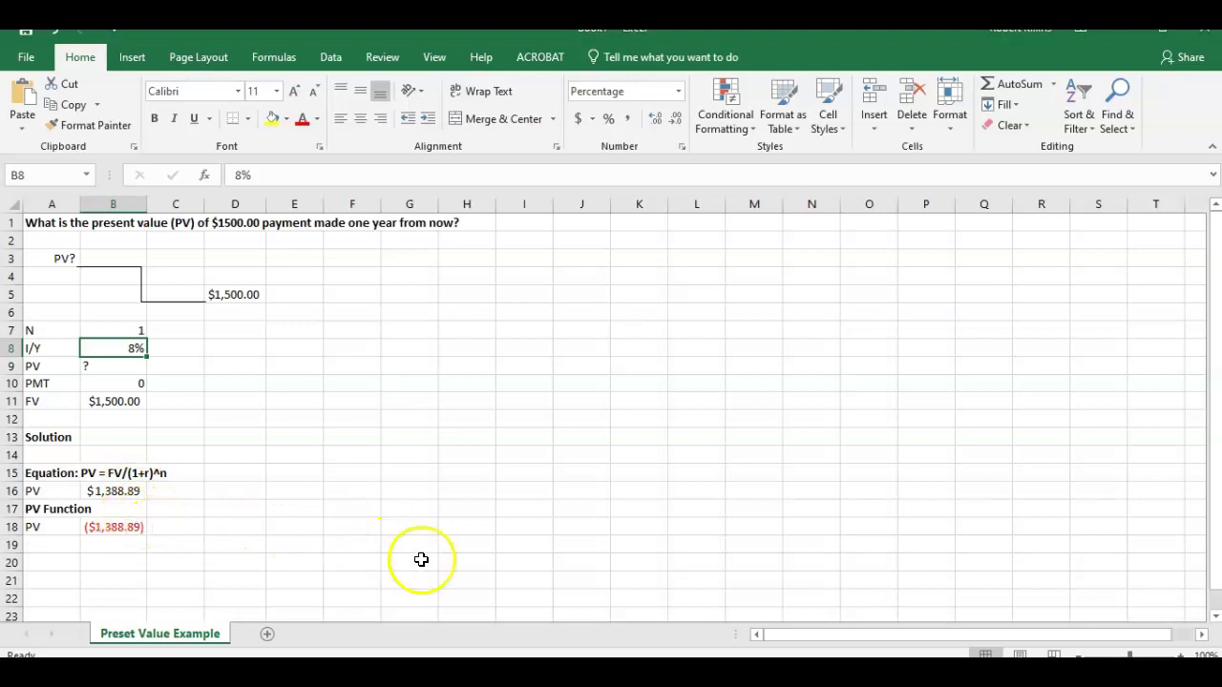
- Switch to the BA II PLUS calculator and clear its previous work and time-value-of-money registers
{"action": "left_click", "coordinate": [638, 583]}
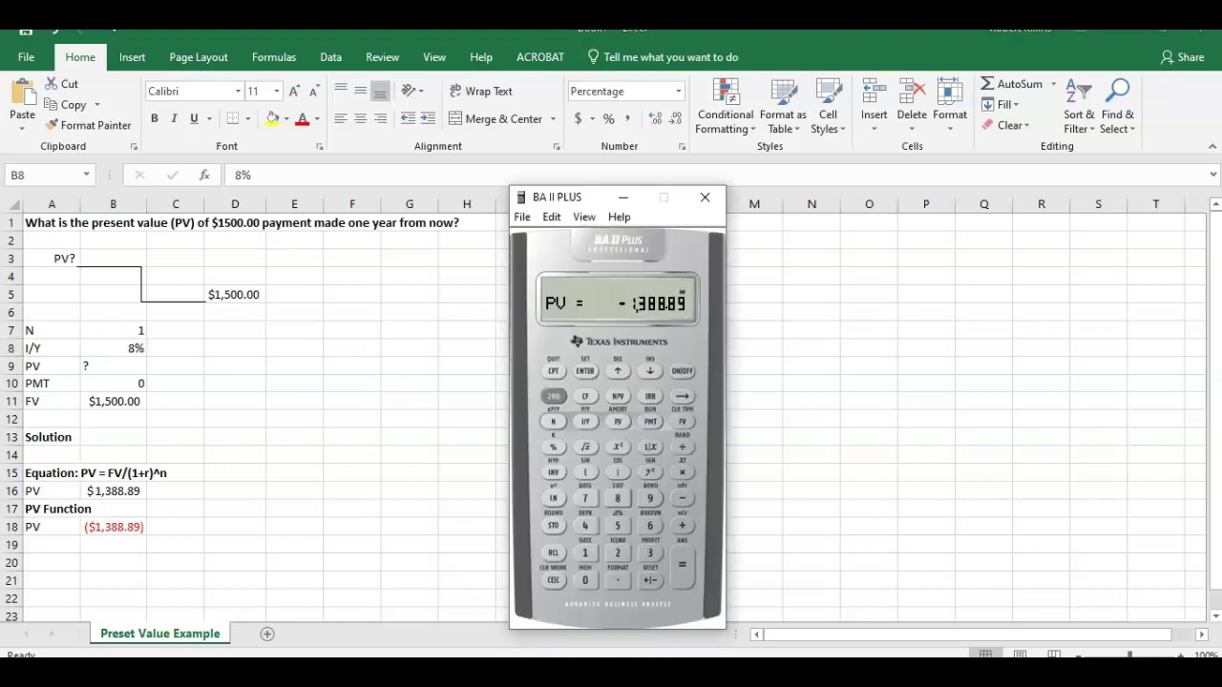
{"action": "left_click", "coordinate": [554, 395]}
{"action": "left_click", "coordinate": [553, 580]}
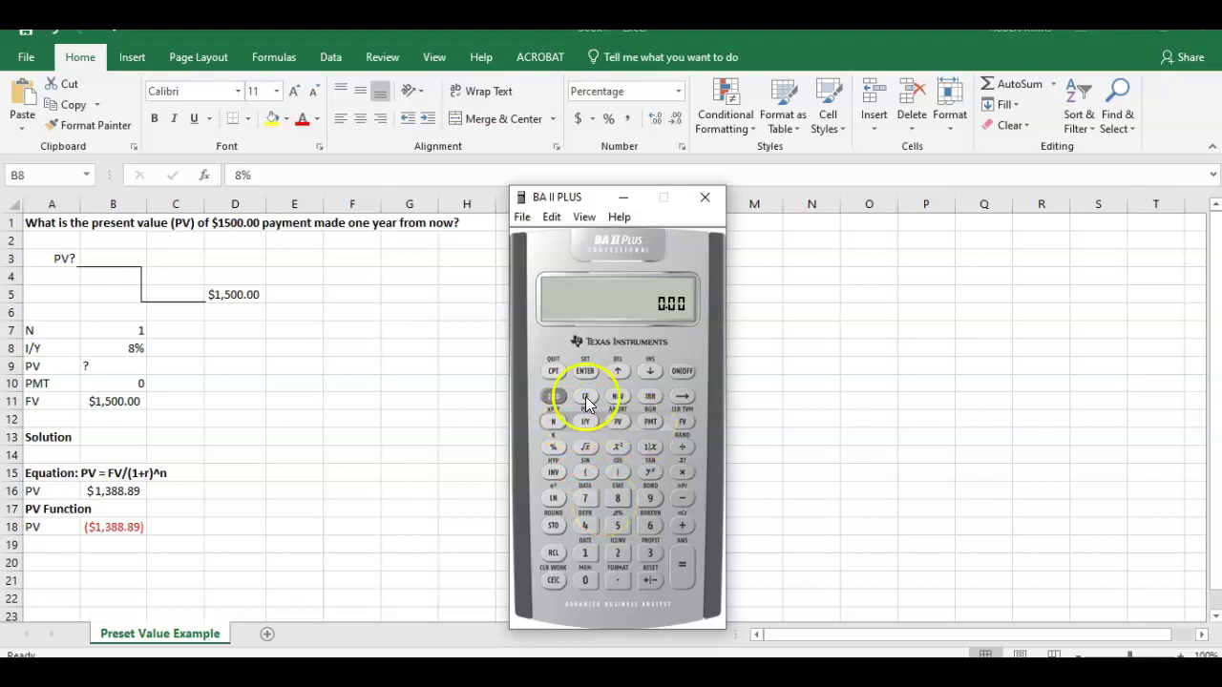
{"action": "left_click", "coordinate": [555, 396]}
{"action": "left_click", "coordinate": [682, 421]}
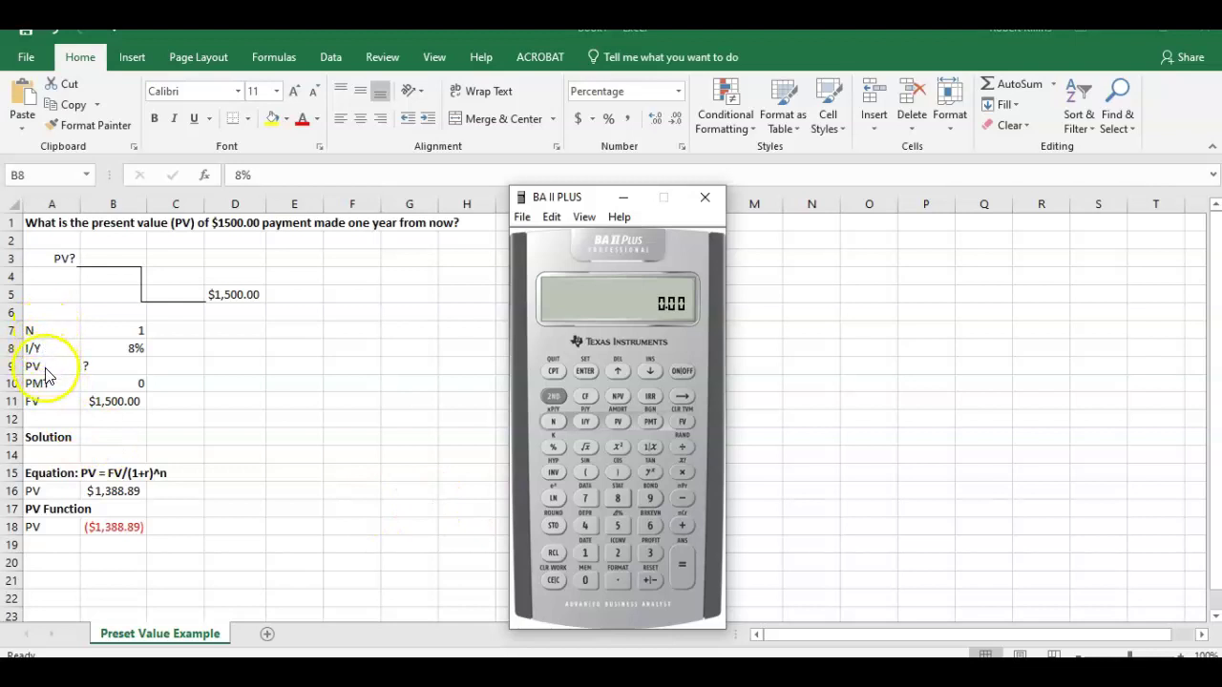
- Store 1 as N, 8 as I/Y and 0 as PMT in the calculator
{"action": "left_click", "coordinate": [583, 553]}
{"action": "left_click", "coordinate": [555, 421]}
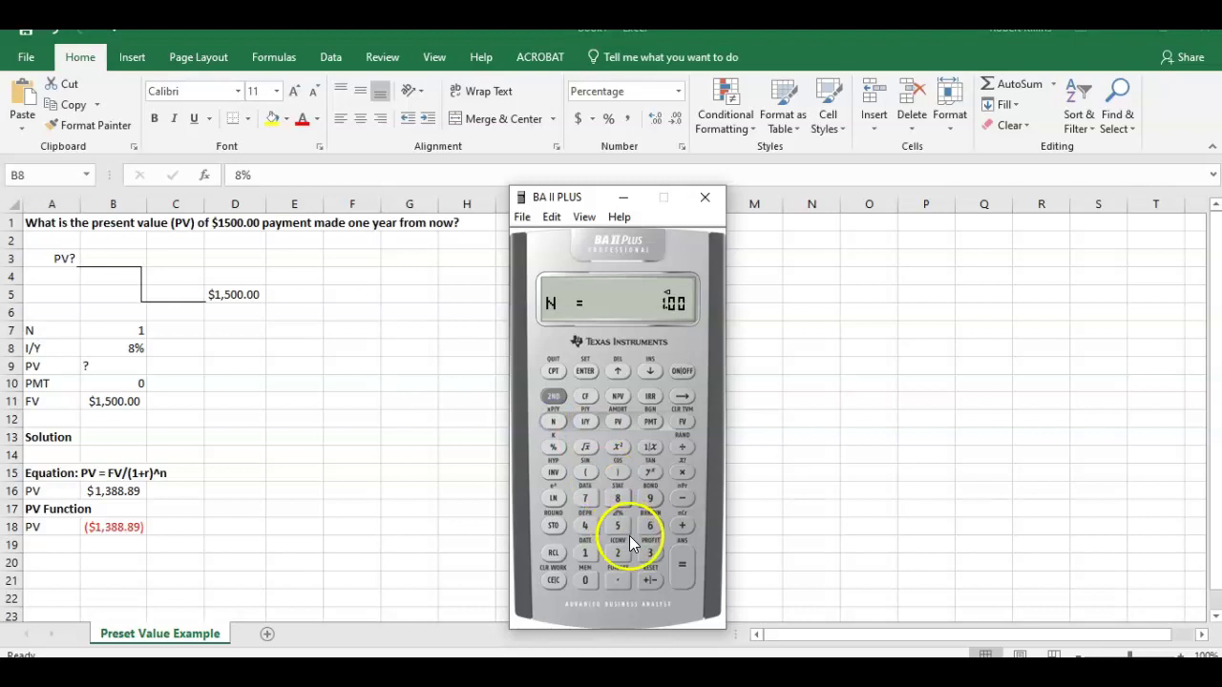
{"action": "left_click", "coordinate": [615, 497]}
{"action": "left_click", "coordinate": [584, 419]}
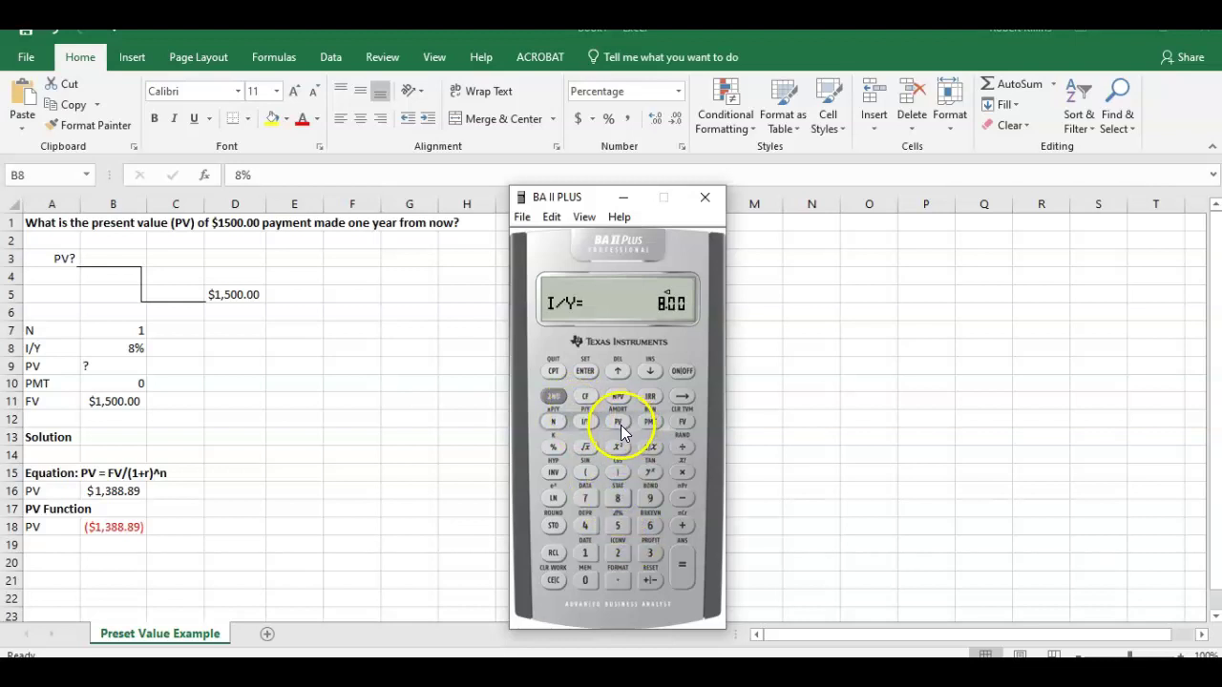
{"action": "left_click", "coordinate": [584, 579]}
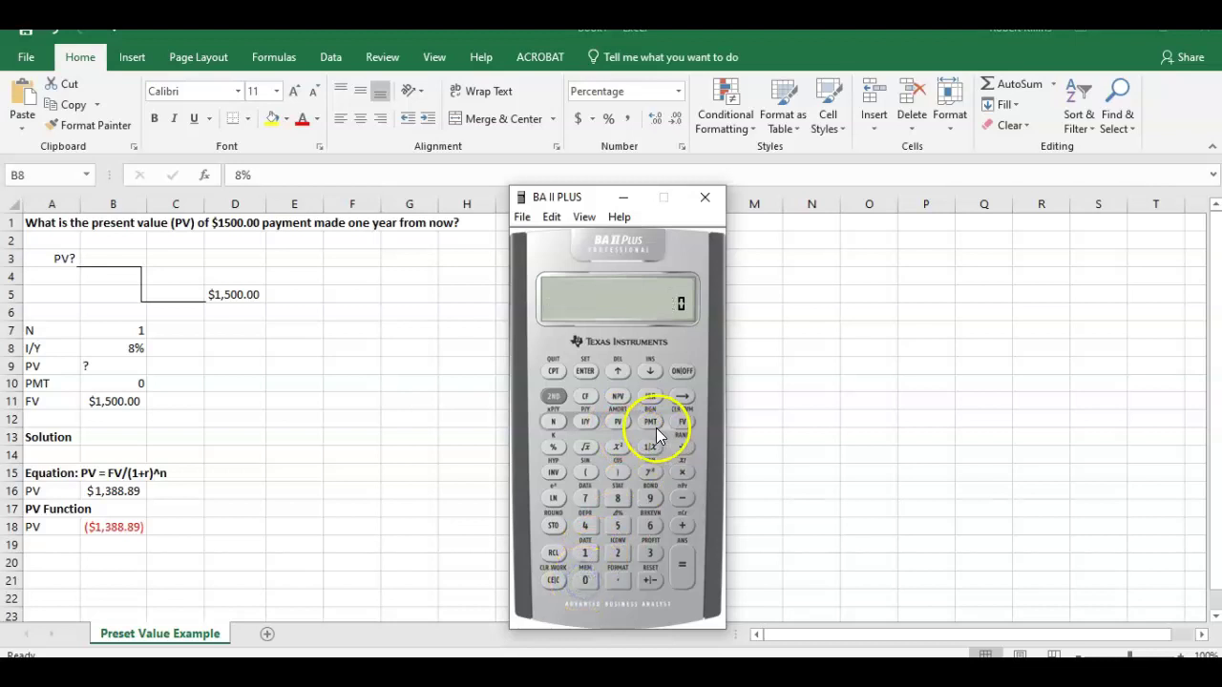
{"action": "left_click", "coordinate": [651, 422]}
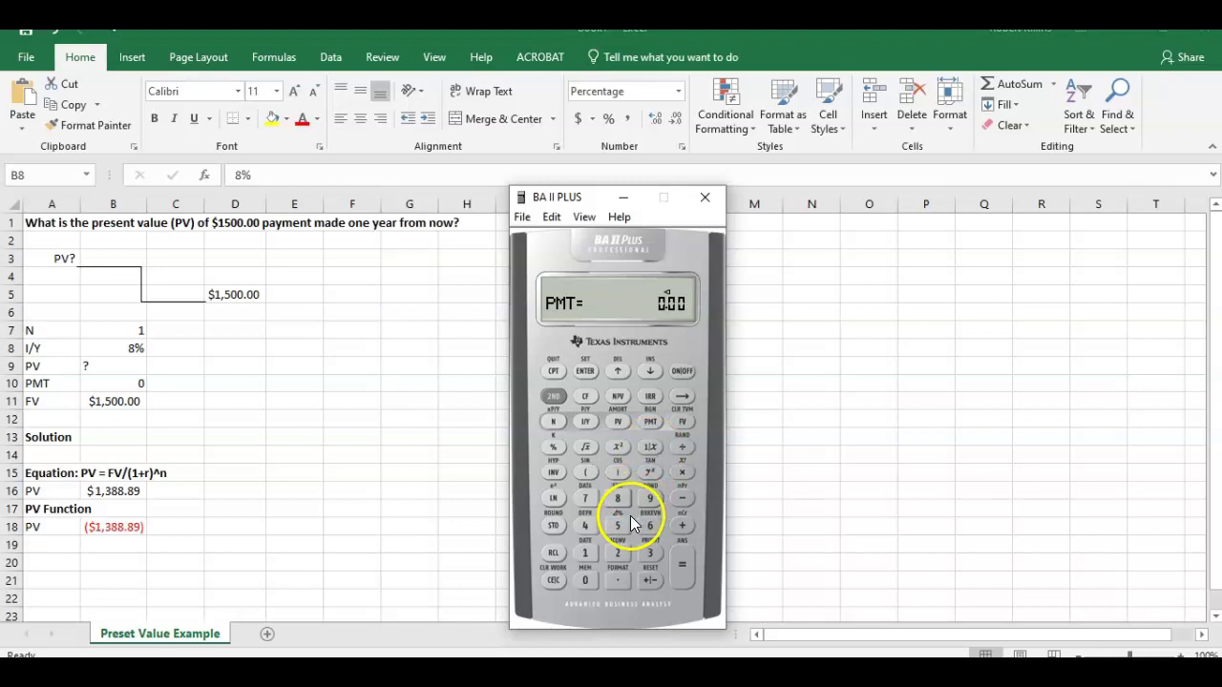
- Store 1500 as FV in the calculator and compute PV
{"action": "left_click", "coordinate": [588, 557]}
{"action": "left_click", "coordinate": [616, 527]}
{"action": "left_click", "coordinate": [585, 579]}
{"action": "left_click", "coordinate": [586, 580]}
{"action": "left_click", "coordinate": [682, 422]}
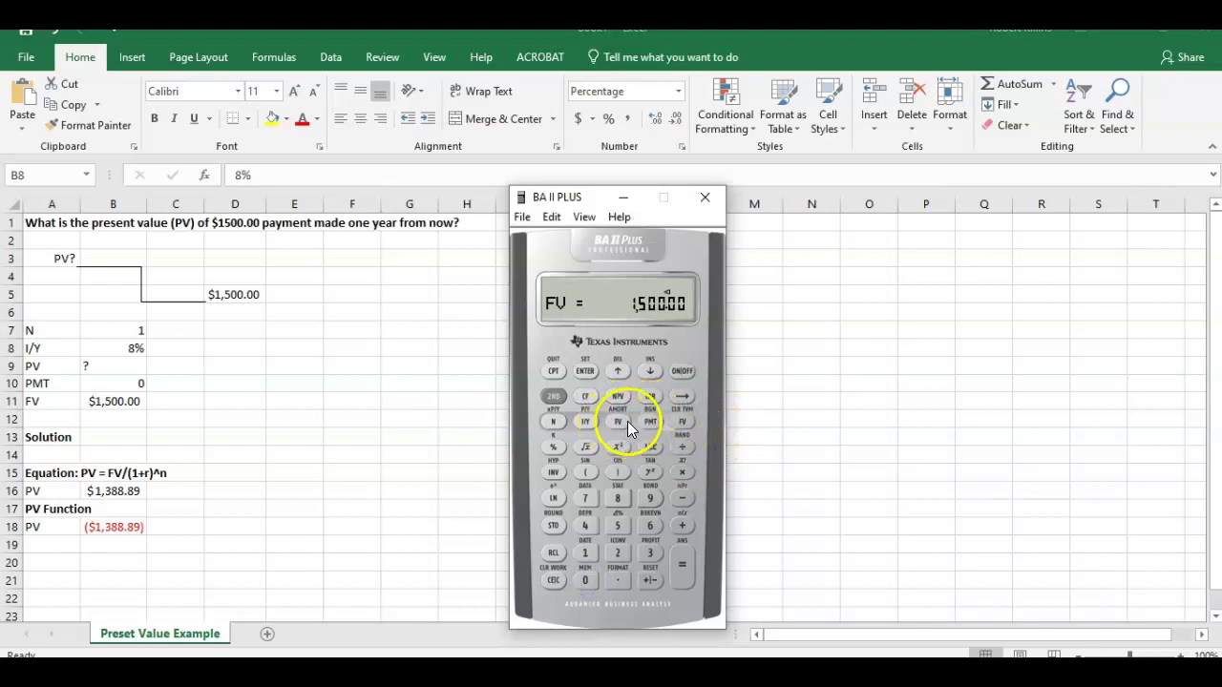
{"action": "left_click", "coordinate": [554, 374]}
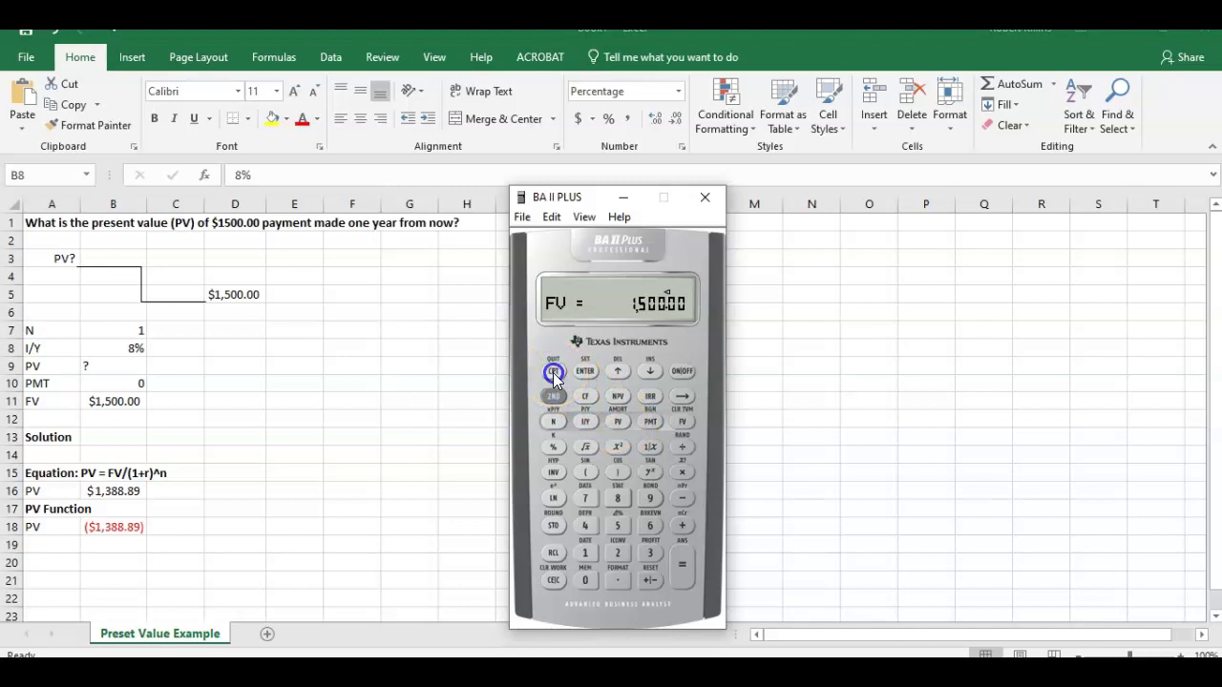
{"action": "left_click", "coordinate": [616, 421]}
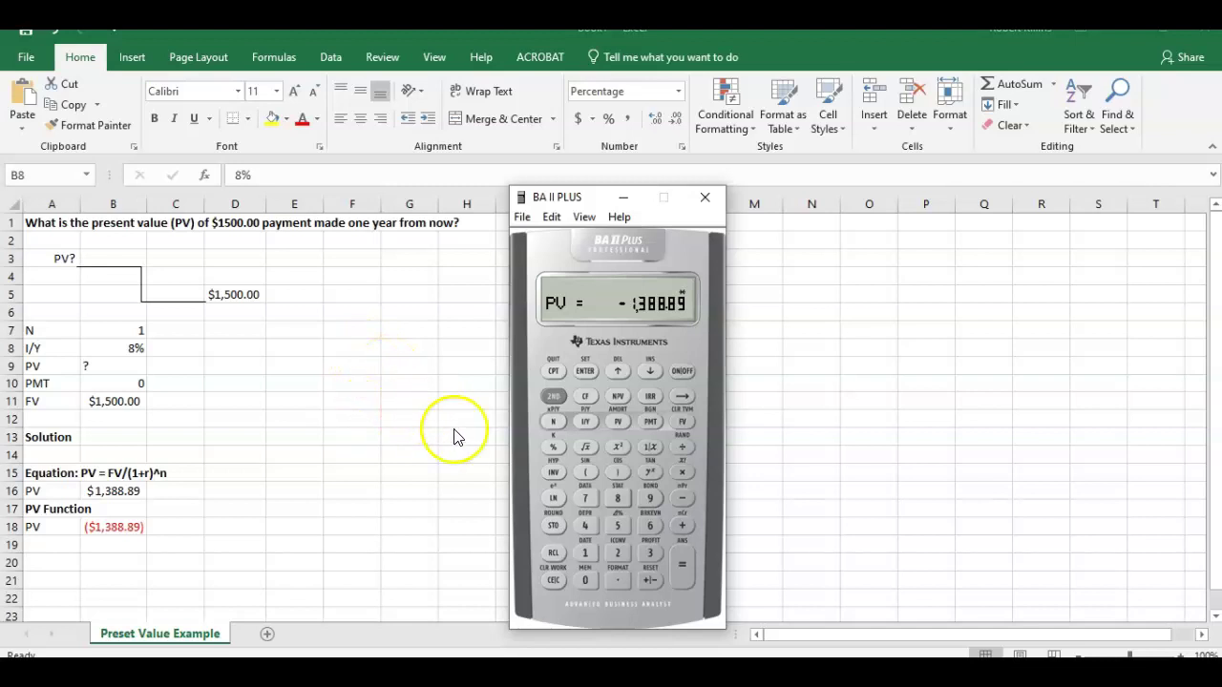
- Switch back from the calculator to the Excel worksheet
{"action": "key", "text": "alt+Tab"}
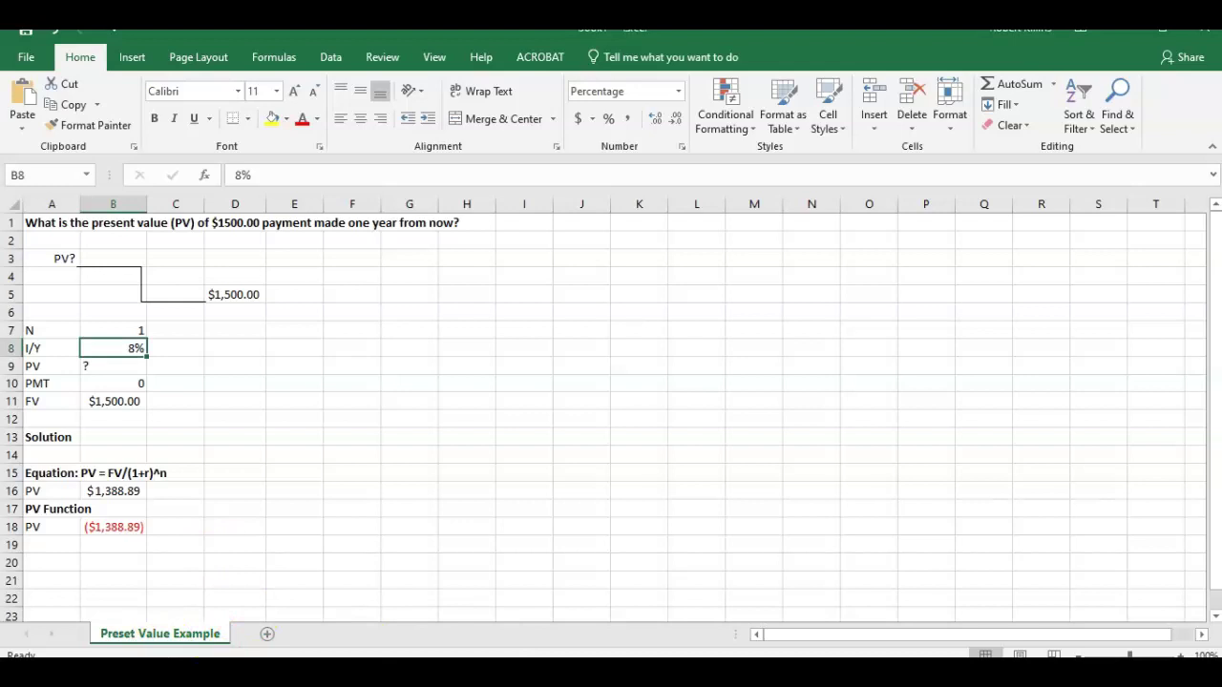
{"action": "mouse_move", "coordinate": [592, 673]}
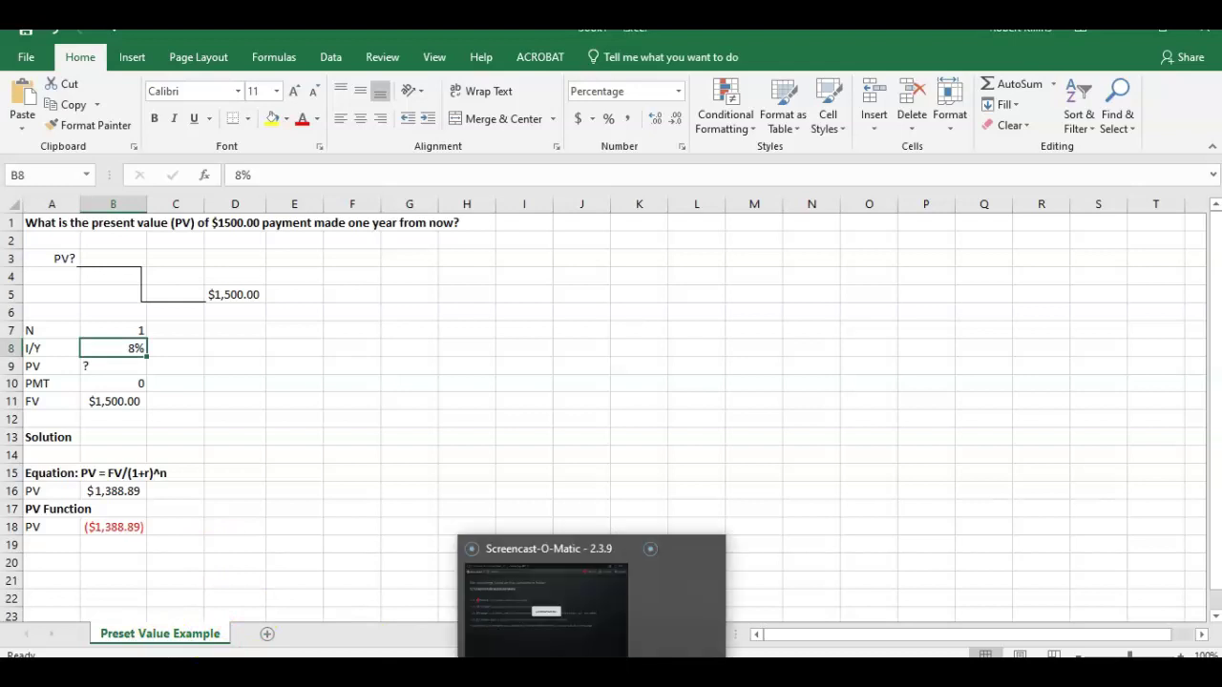